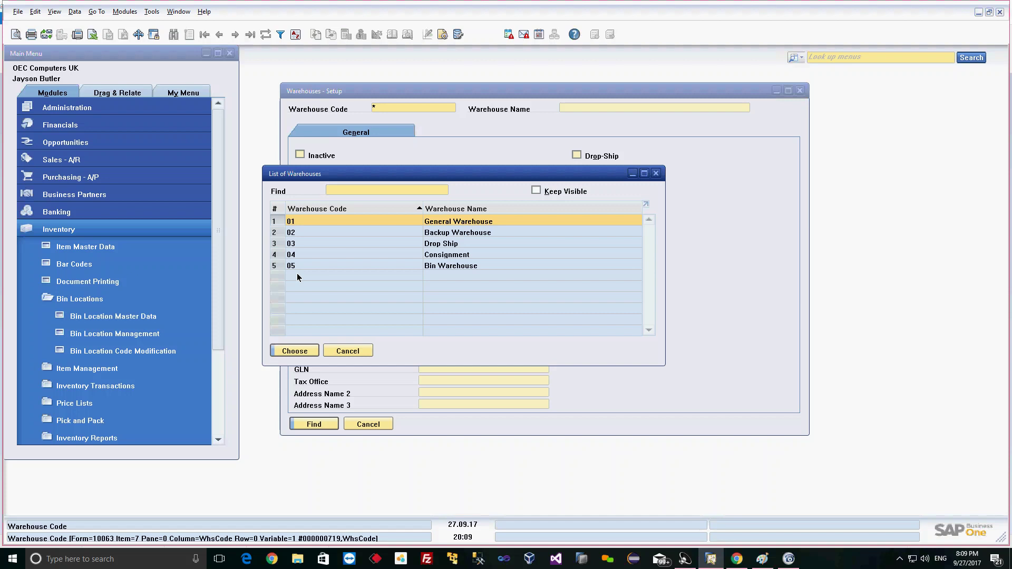
# Cancel the List of Warehouses to return to the blank Warehouses - Setup form.
pyautogui.click(348, 351)
# Switch Warehouses - Setup to Add mode and enter the warehouse name 'Steel Warehouse'.
pyautogui.hotkey('ctrl', 'a')
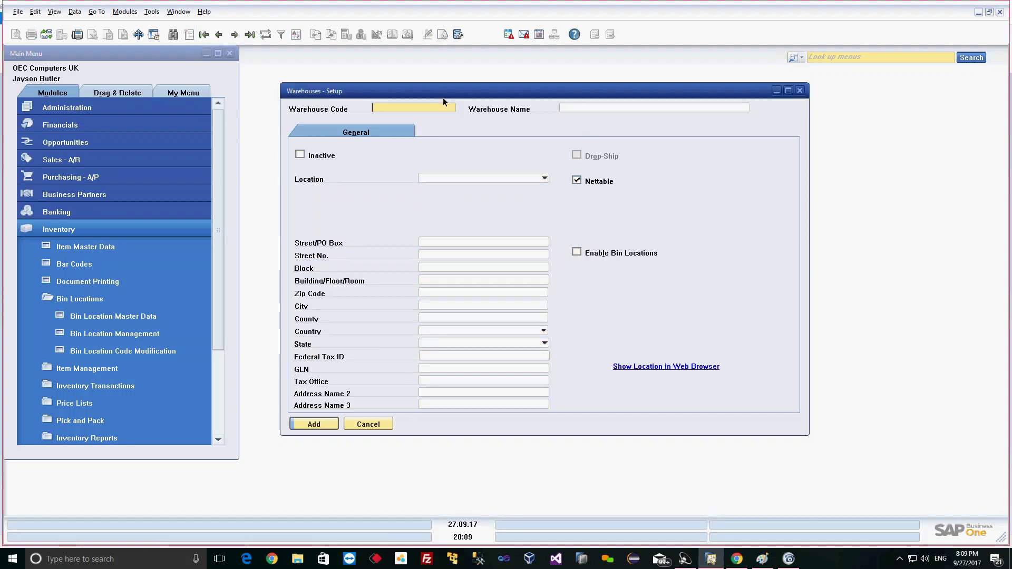
pyautogui.moveTo(442, 97)
pyautogui.mouseDown()
pyautogui.moveTo(426, 103)
pyautogui.moveTo(435, 115)
pyautogui.mouseUp()
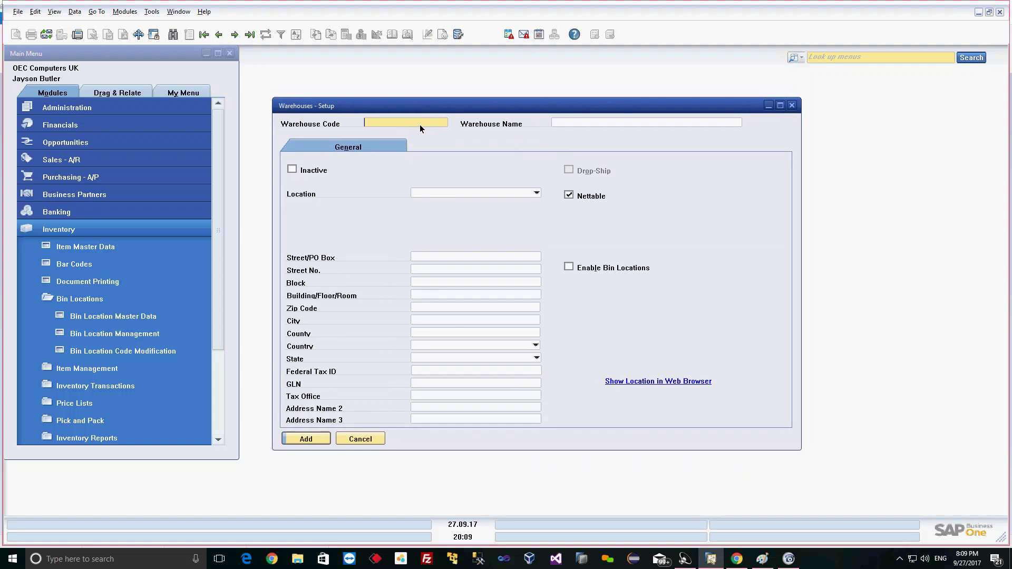
pyautogui.write('06')
pyautogui.click(590, 119)
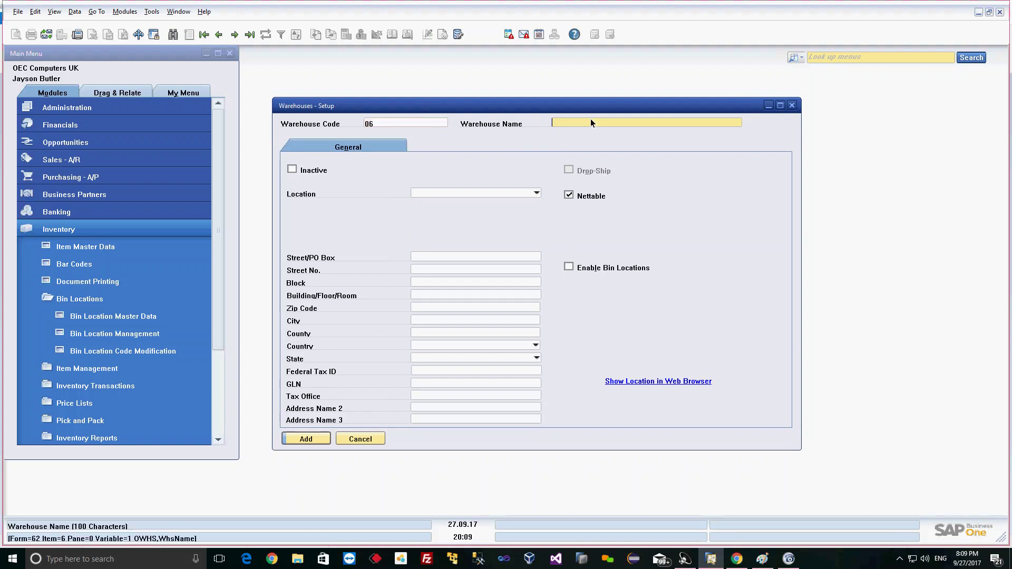
pyautogui.write('steel')
pyautogui.press('BackSpace')
pyautogui.press('BackSpace')
pyautogui.press('BackSpace')
pyautogui.press('BackSpace')
pyautogui.write('Steel Warehouse')
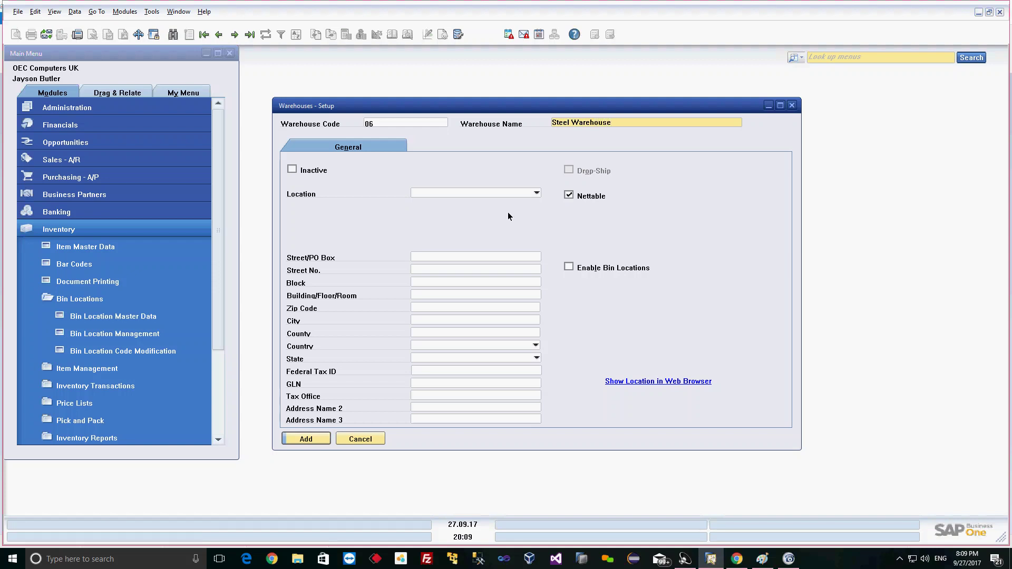
# Enter ST-WH as the warehouse code.
pyautogui.click(380, 123)
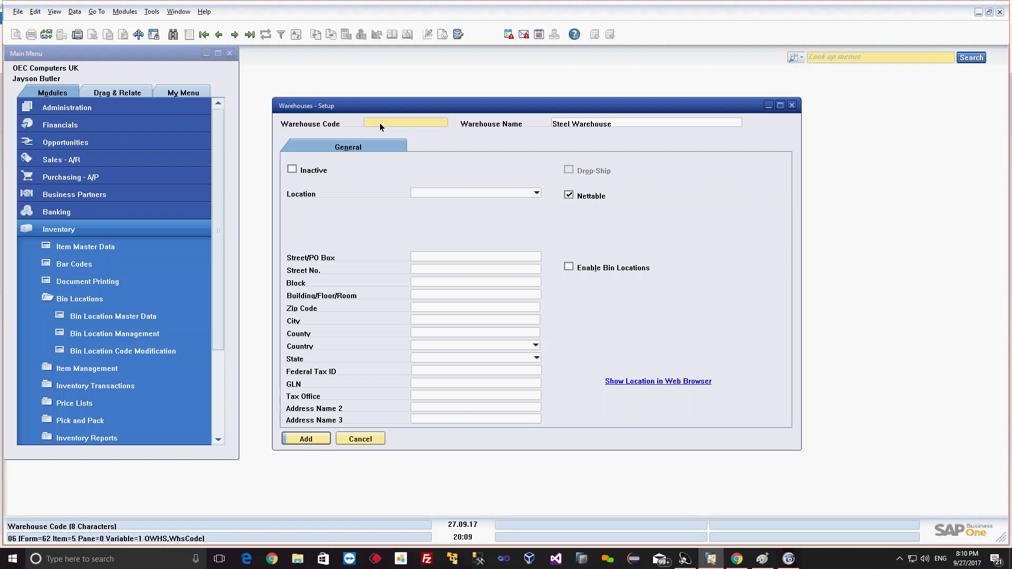
pyautogui.write('ST-WH')
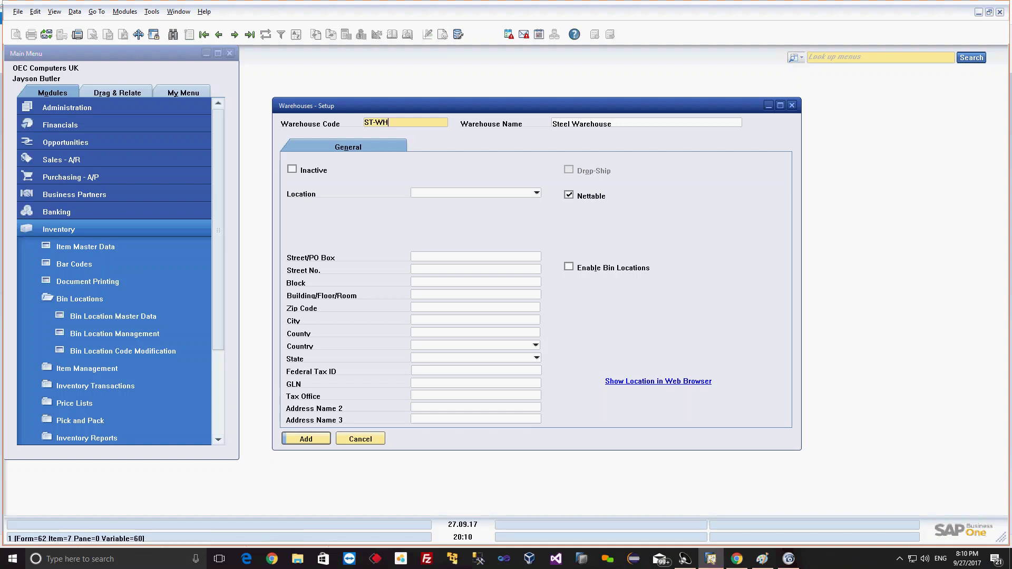
# Choose JAMSEDPUR from the warehouse Location dropdown.
pyautogui.click(470, 193)
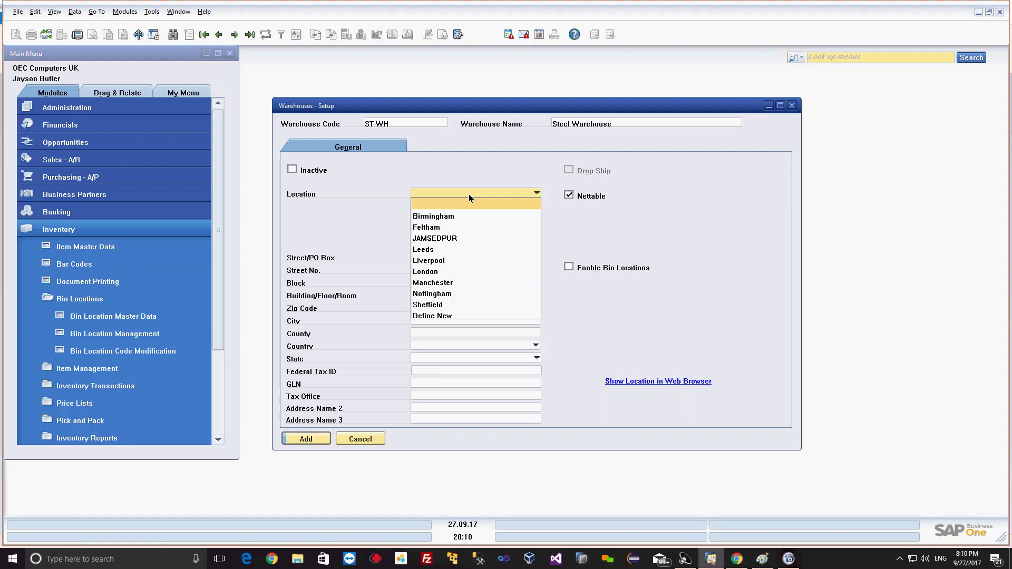
pyautogui.click(435, 239)
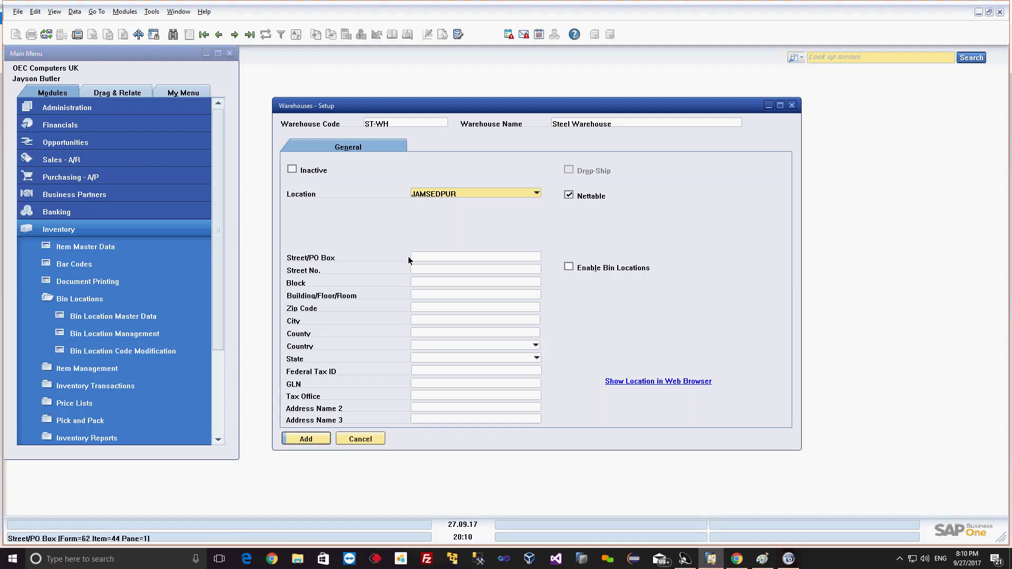
pyautogui.click(517, 195)
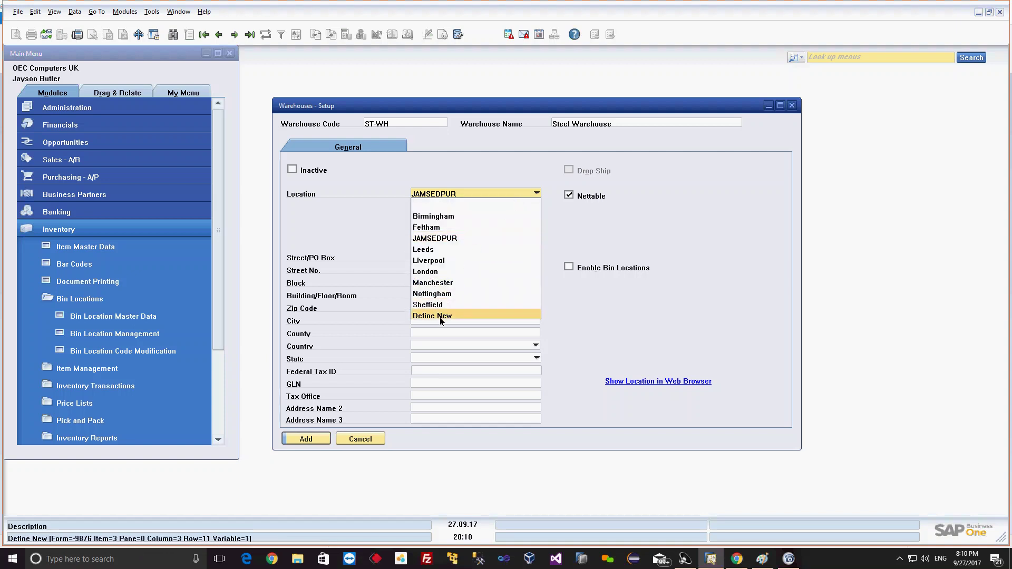
pyautogui.click(437, 239)
# Correct the location name JAMSEDPUR to JAMSHEDPUR and apply it to the warehouse.
pyautogui.click(456, 198)
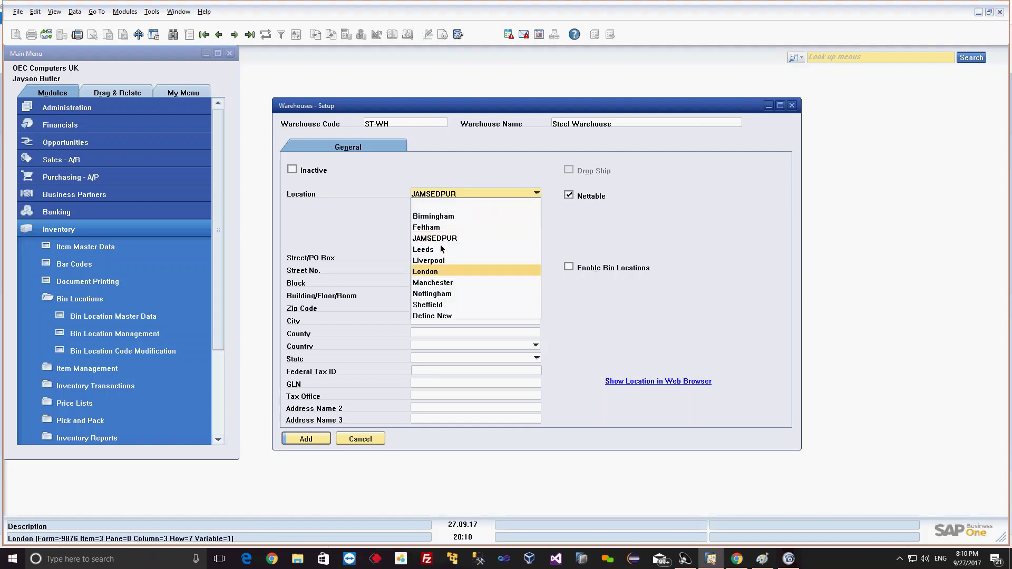
pyautogui.click(429, 316)
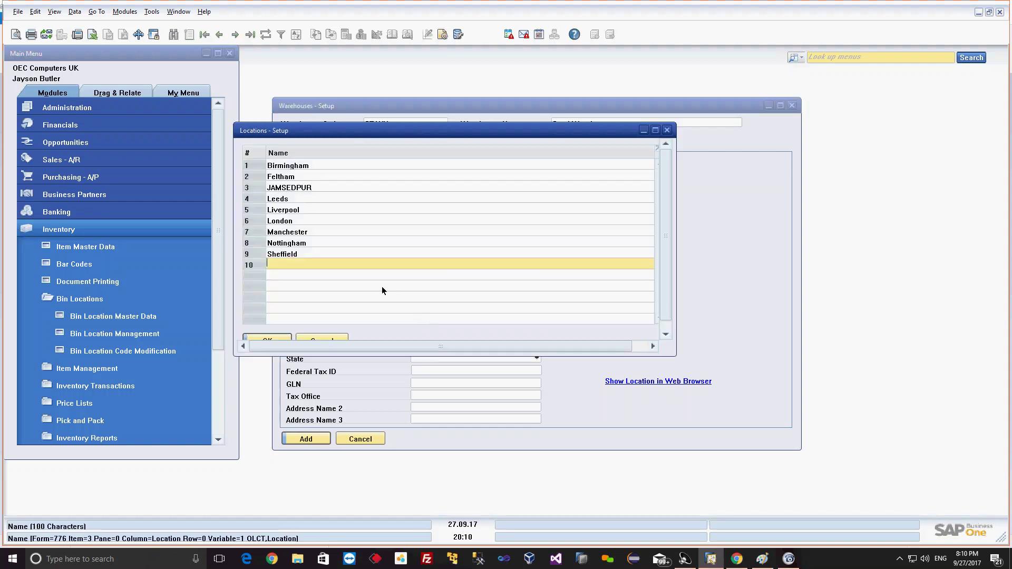
pyautogui.click(286, 188)
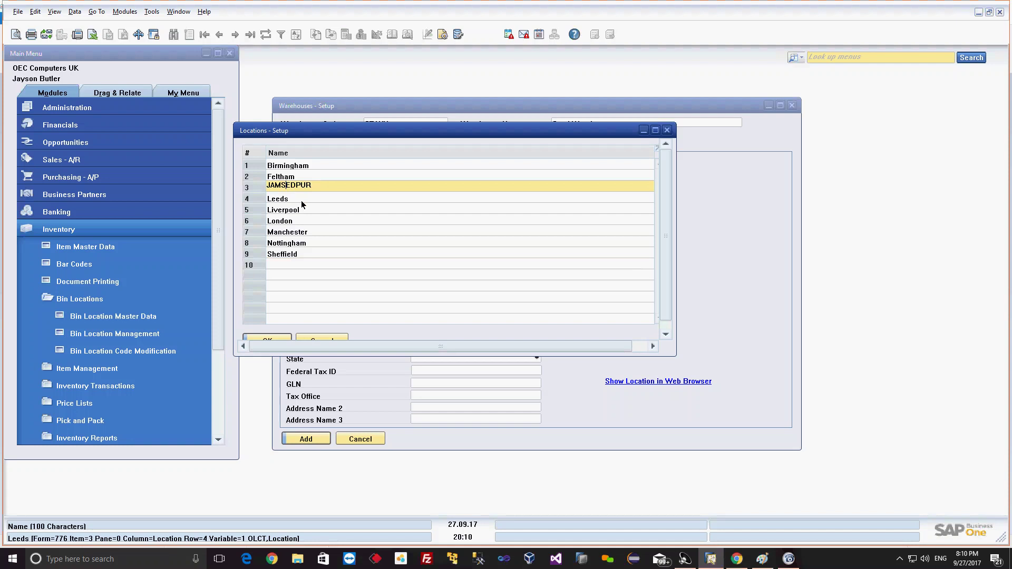
pyautogui.write('H')
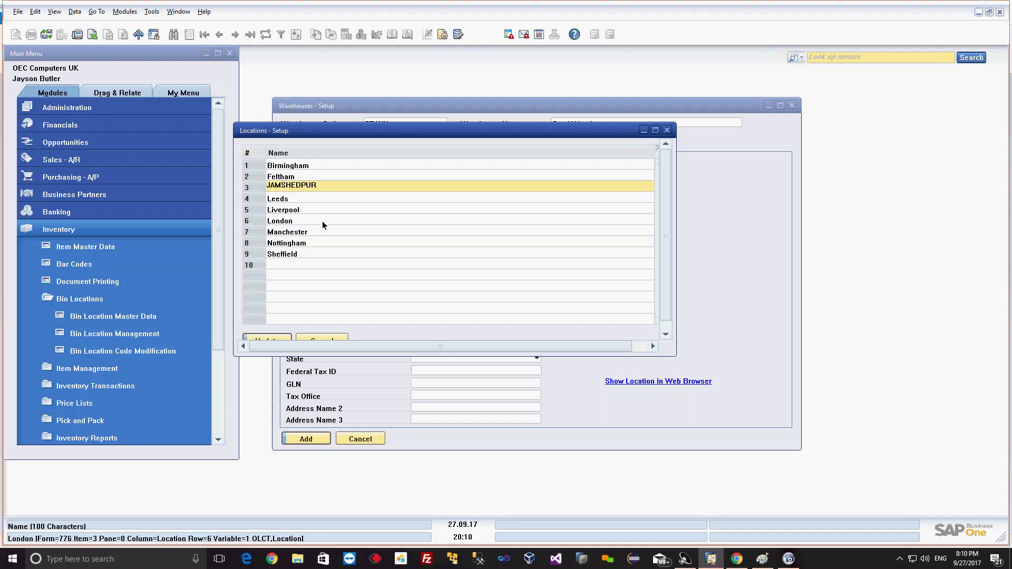
pyautogui.click(274, 337)
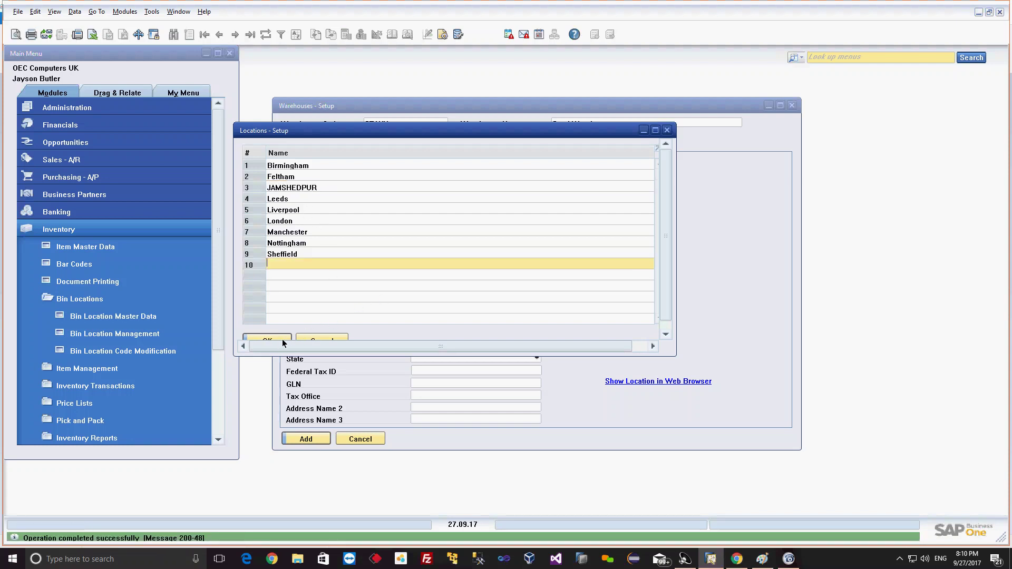
pyautogui.click(266, 337)
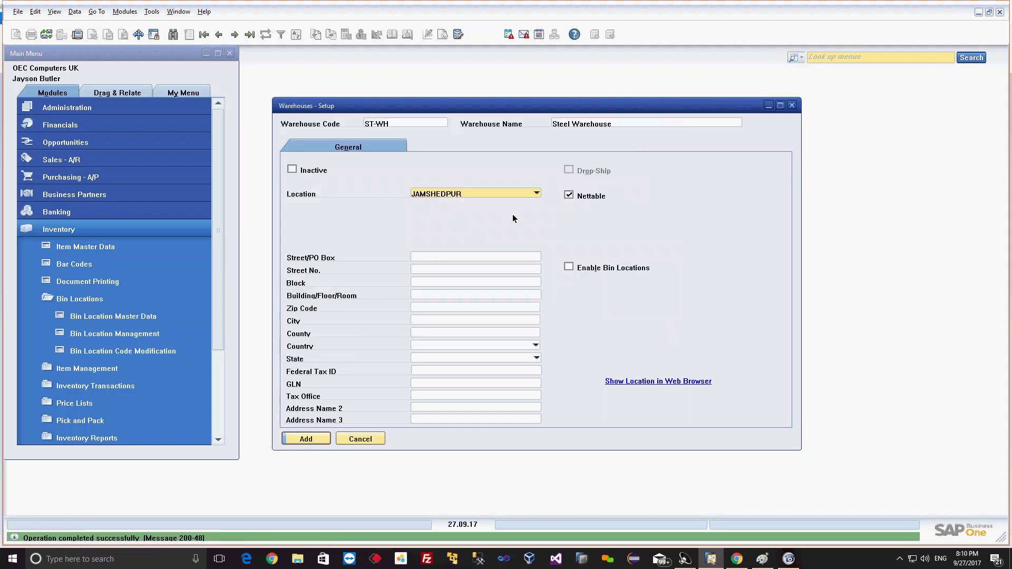
# Review the bin location settings, then leave Enable Bin Locations unchecked for ST-WH.
pyautogui.click(425, 258)
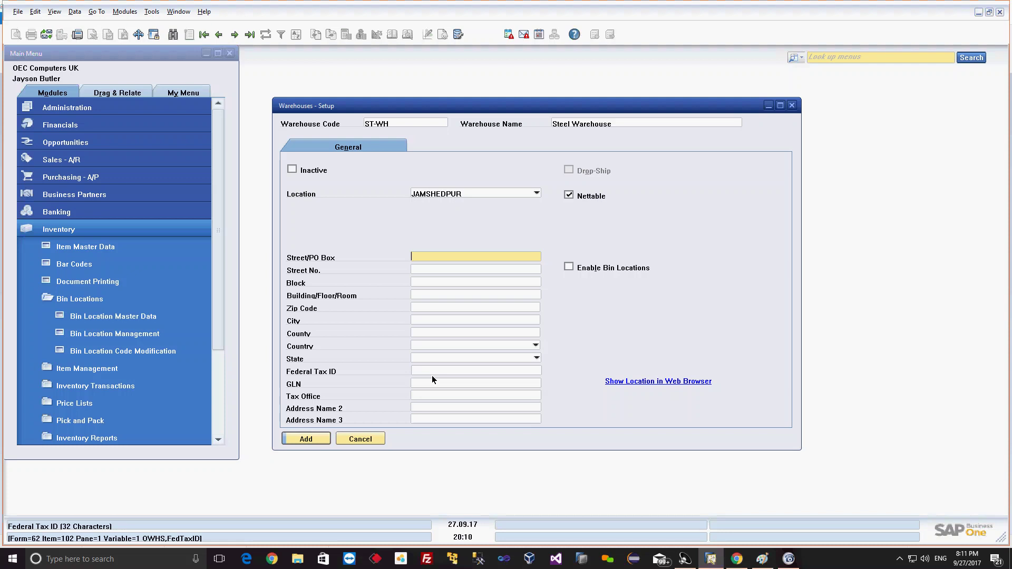
pyautogui.click(570, 268)
pyautogui.click(569, 268)
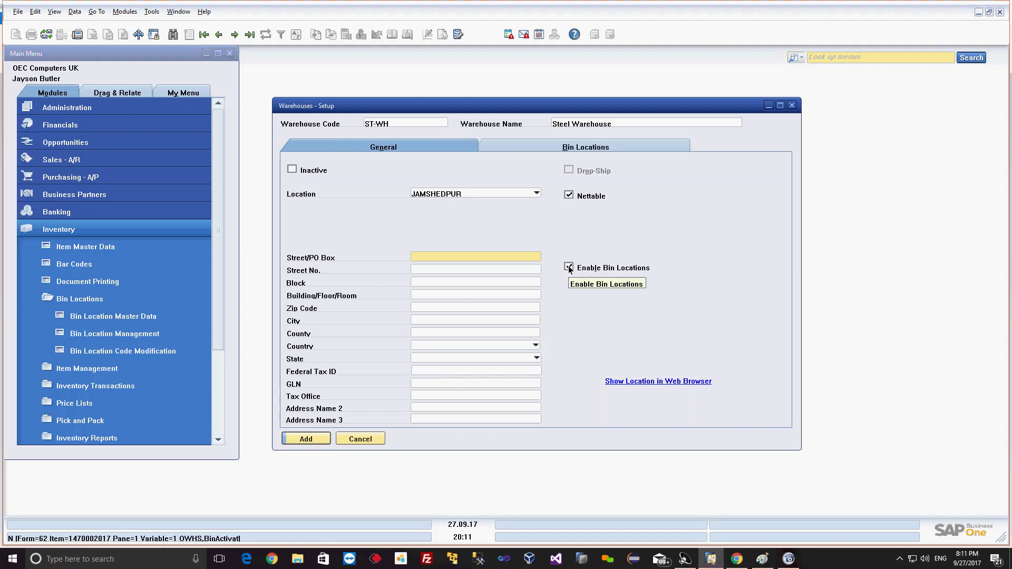
pyautogui.click(598, 150)
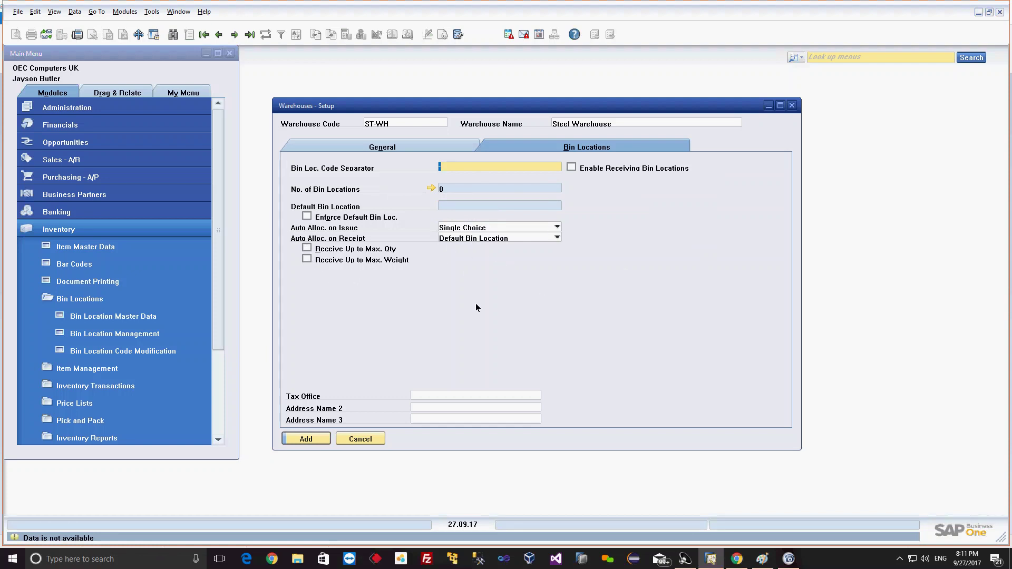
pyautogui.click(445, 149)
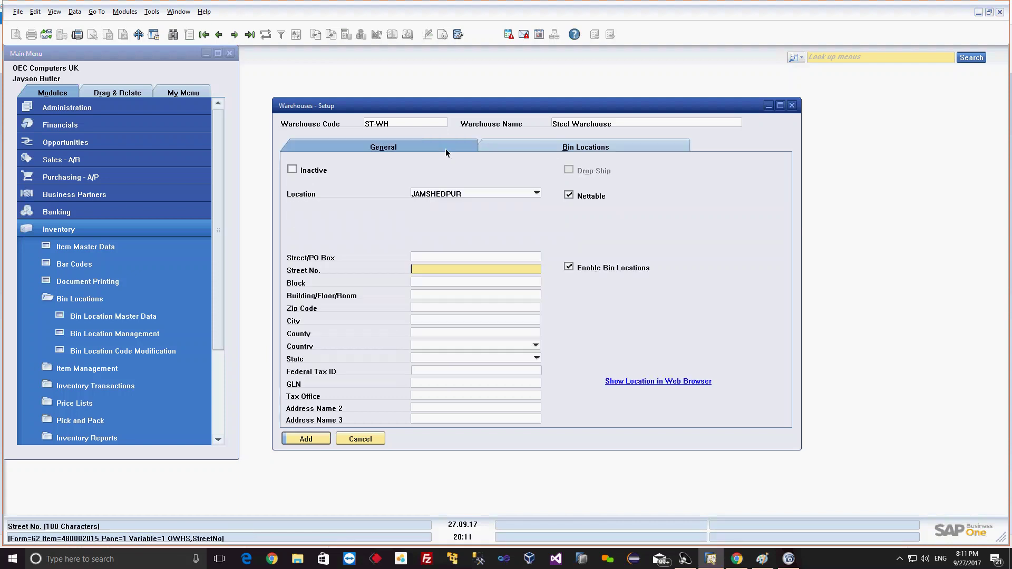
pyautogui.click(568, 268)
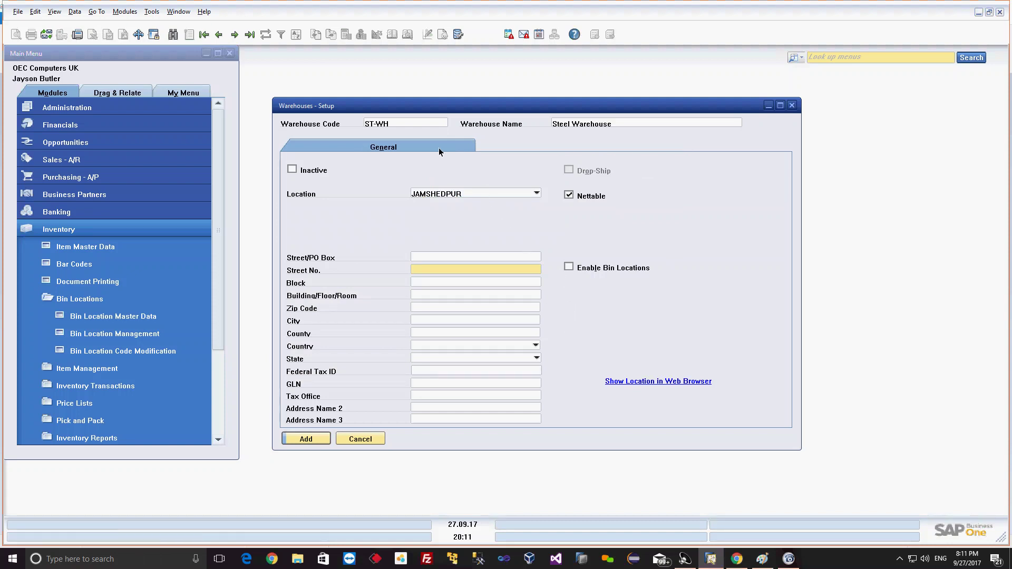
# Add the Steel Warehouse, then search with * to verify ST-WH in the warehouse list.
pyautogui.click(311, 438)
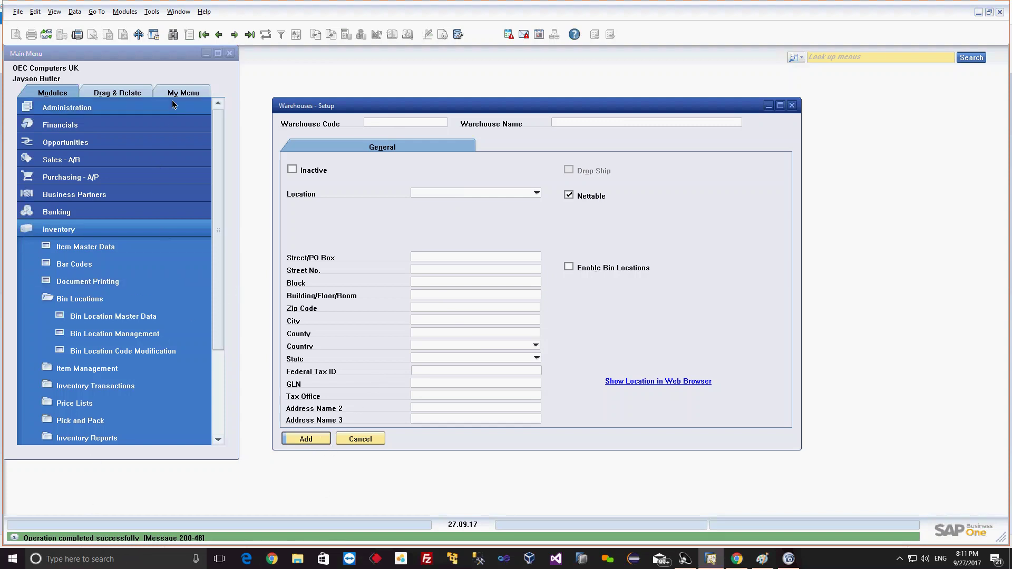
pyautogui.click(173, 34)
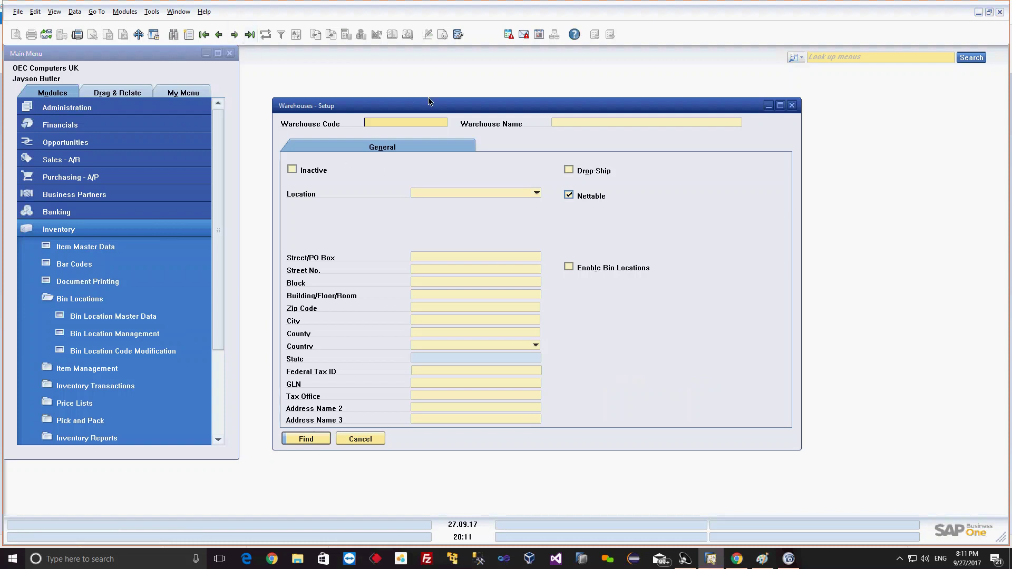
pyautogui.write('*')
pyautogui.click(306, 438)
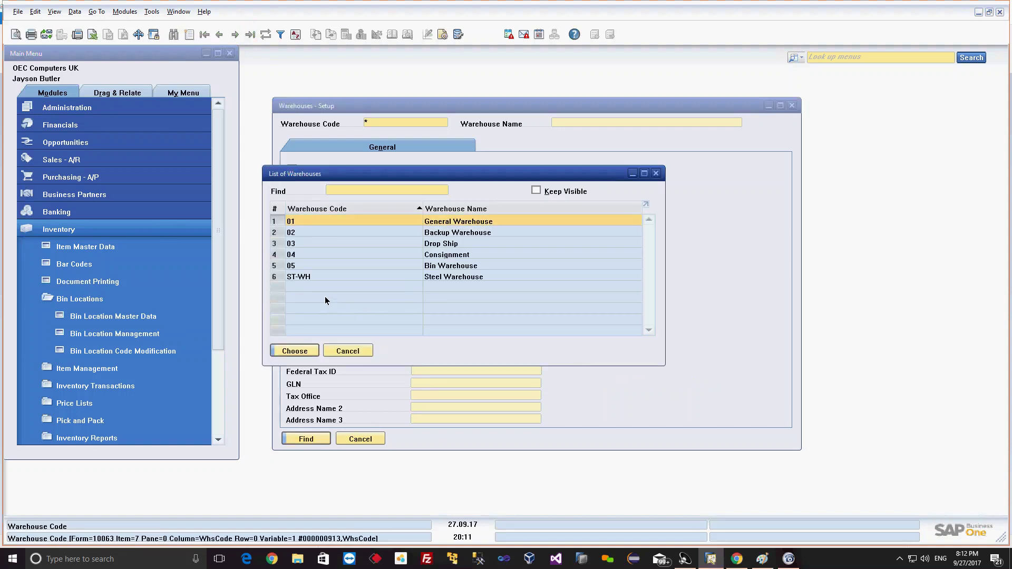
pyautogui.click(277, 276)
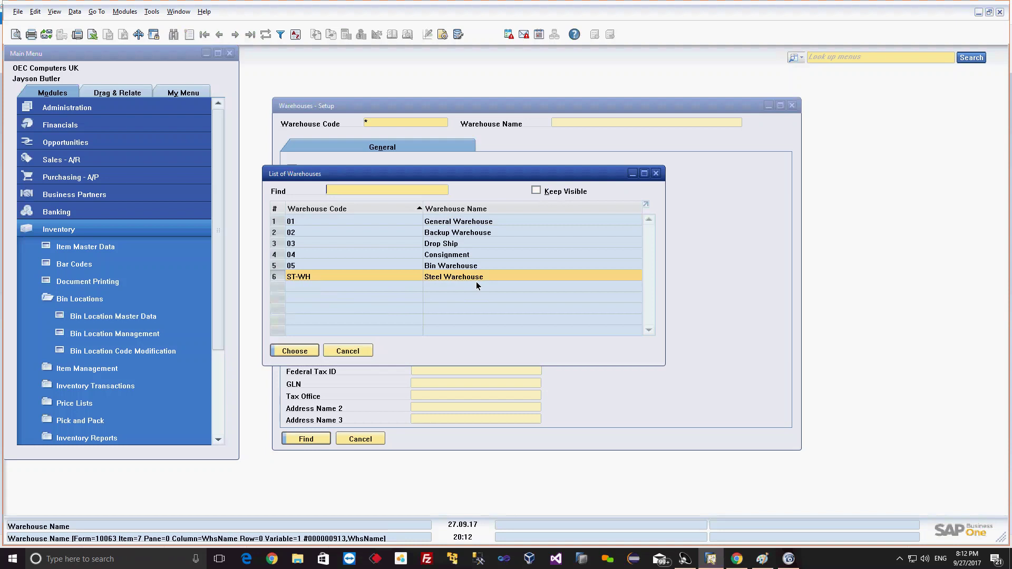
pyautogui.click(343, 350)
pyautogui.moveTo(412, 110); pyautogui.dragTo(434, 113)
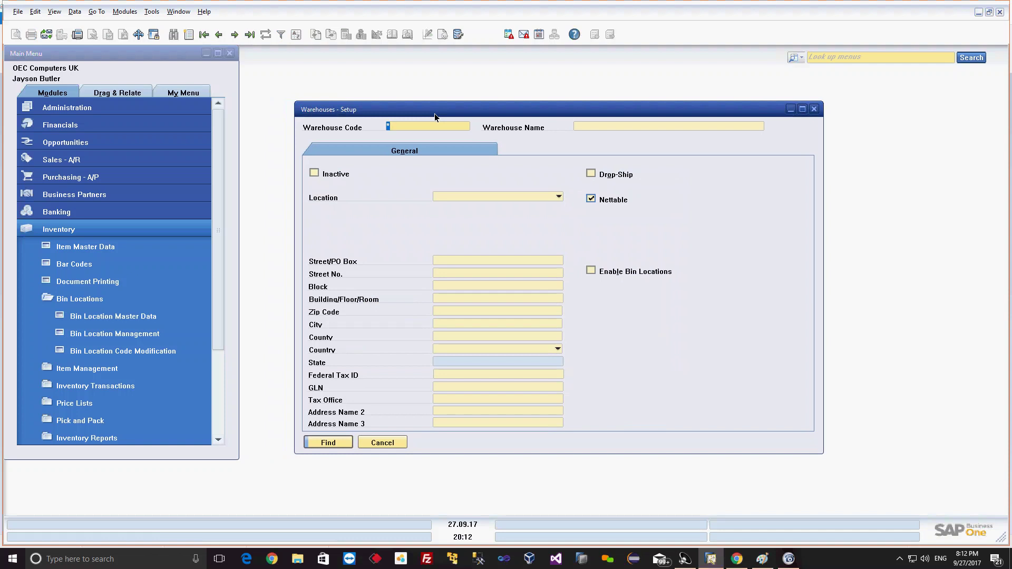
# Close warehouse setup and load item A00001 J.B. Officeprint 1420 in Item Master Data.
pyautogui.click(814, 109)
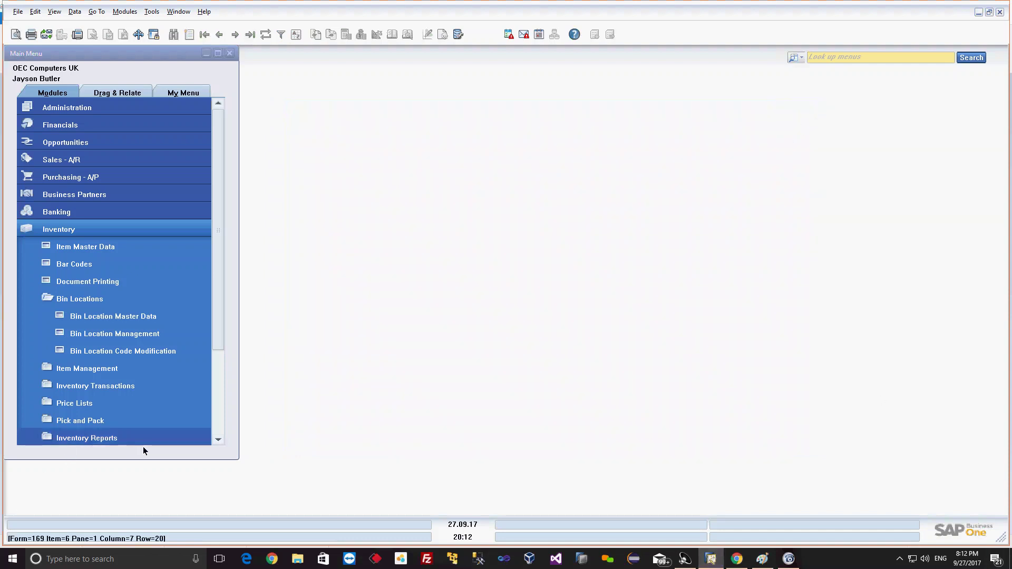
pyautogui.click(54, 297)
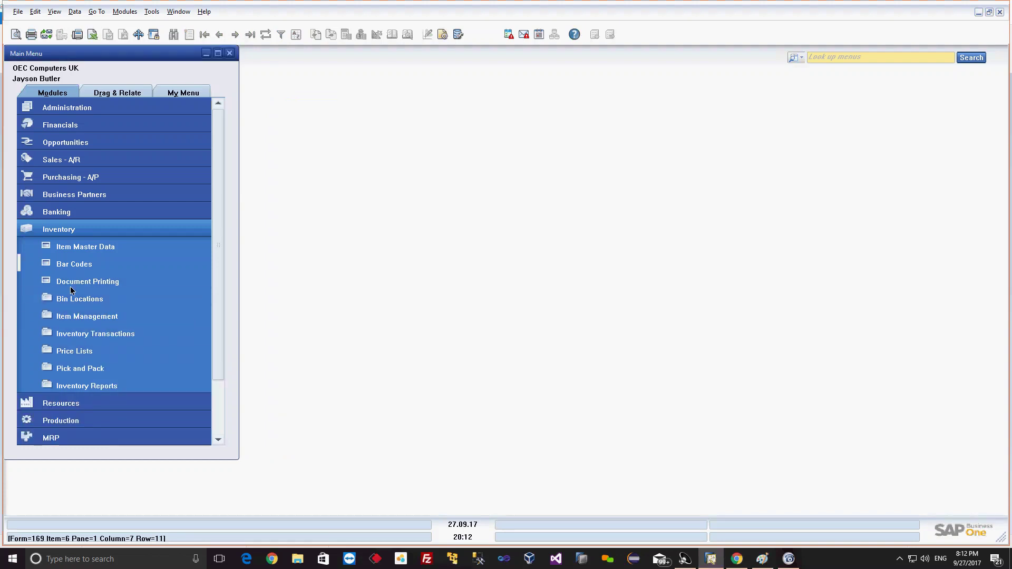
pyautogui.click(94, 251)
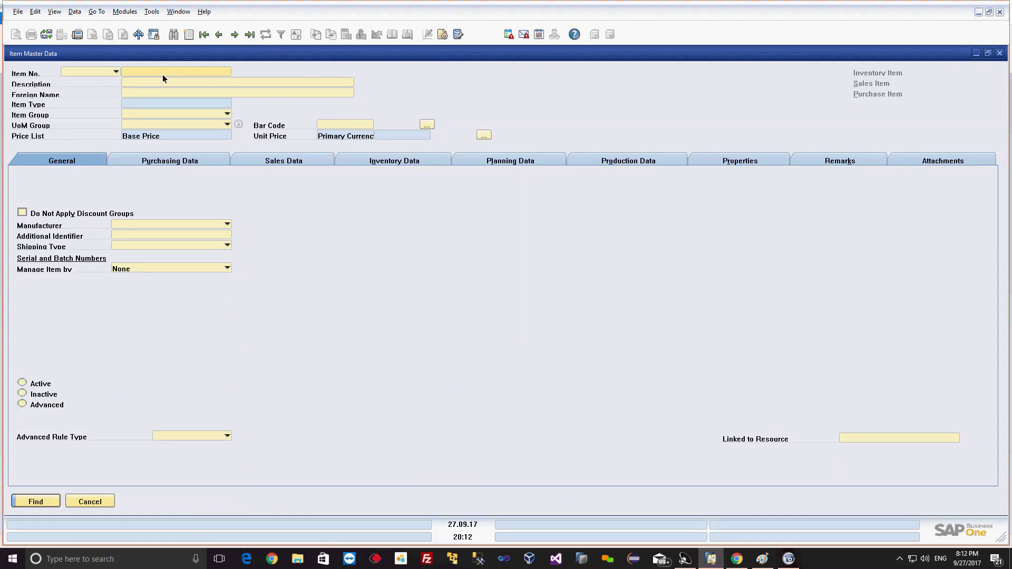
pyautogui.click(35, 501)
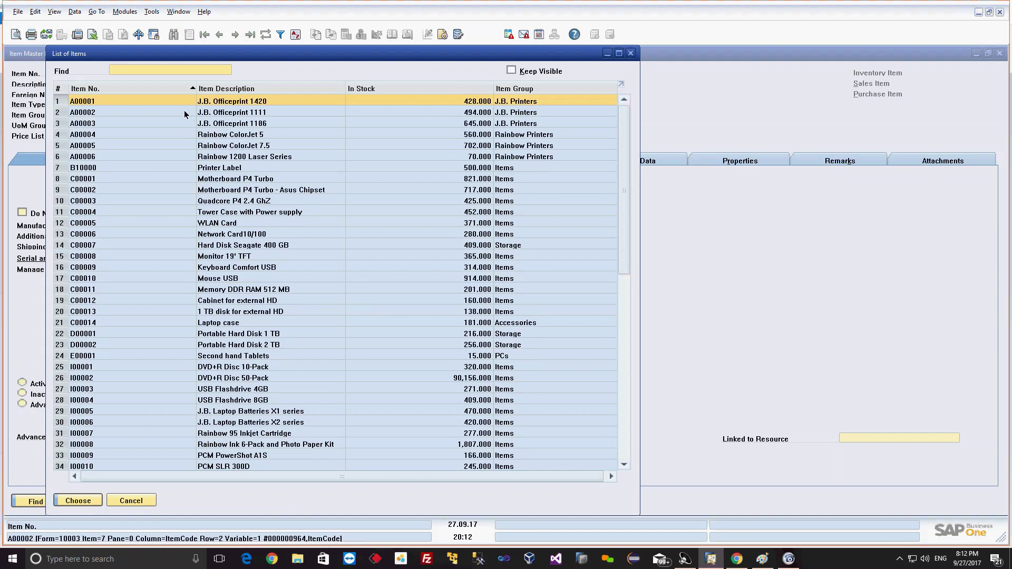
pyautogui.doubleClick(145, 101)
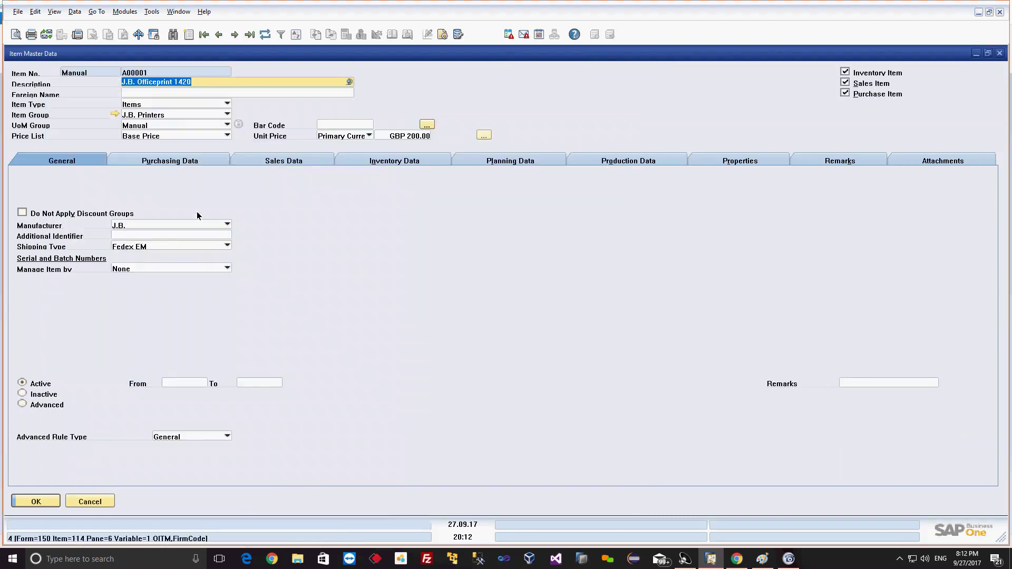
pyautogui.click(59, 162)
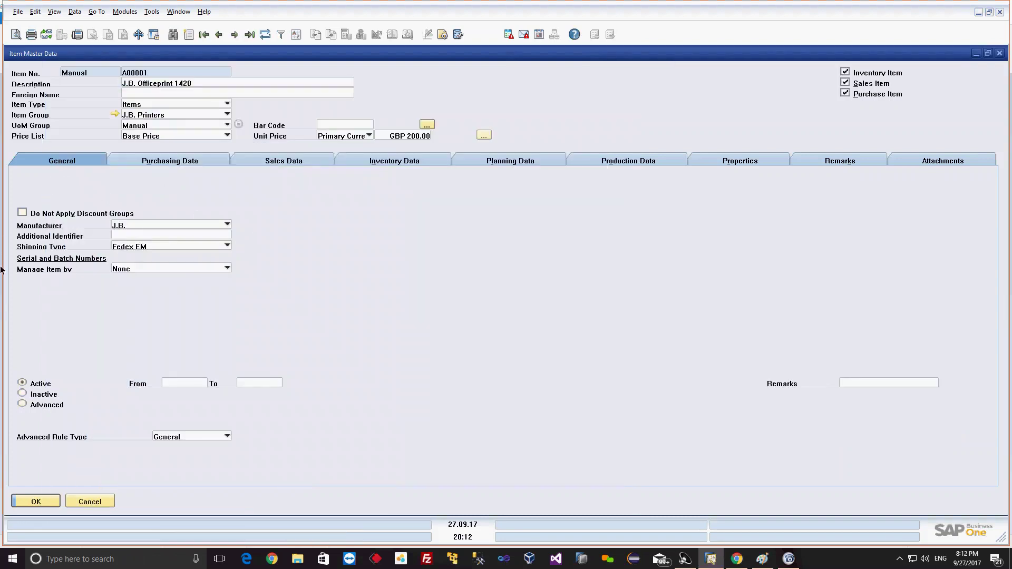
# View A00001's Inventory Data: 398 in warehouse 01, 30 in 02, ST-WH empty.
pyautogui.moveTo(53, 162)
pyautogui.click(401, 162)
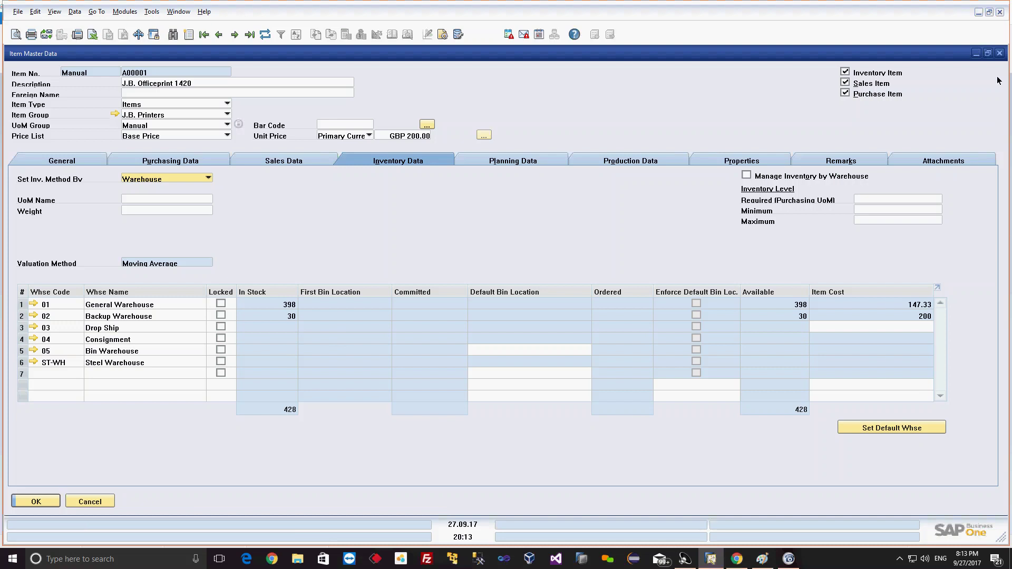
# Close Item Master Data and expand Purchasing - A/P in the Main Menu.
pyautogui.click(999, 53)
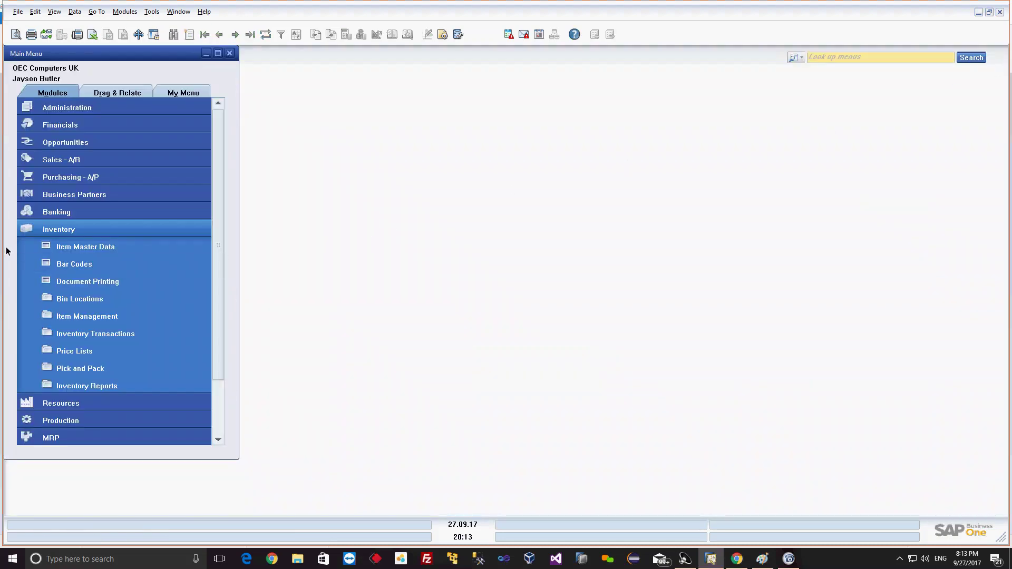
pyautogui.click(39, 231)
pyautogui.click(73, 178)
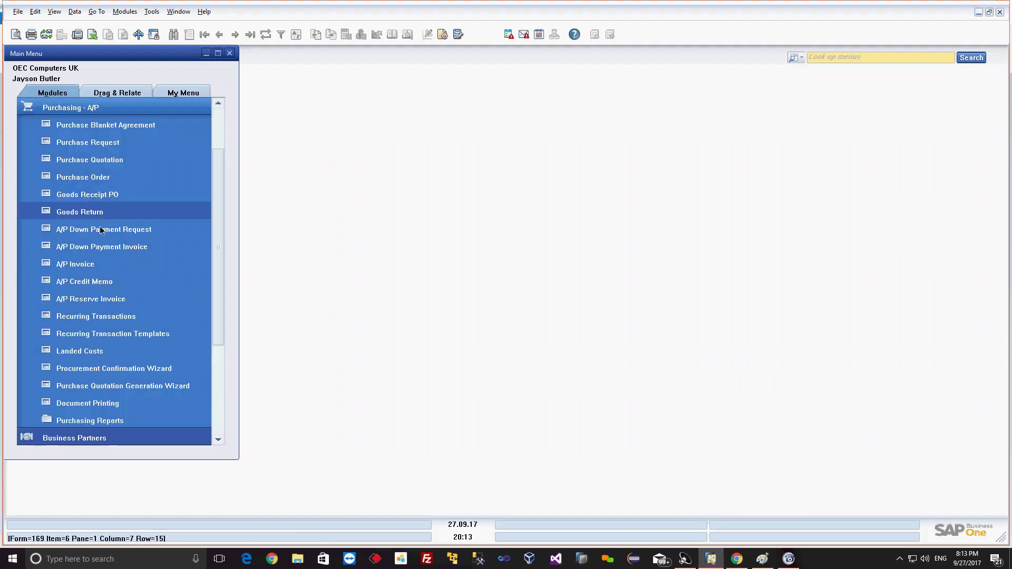